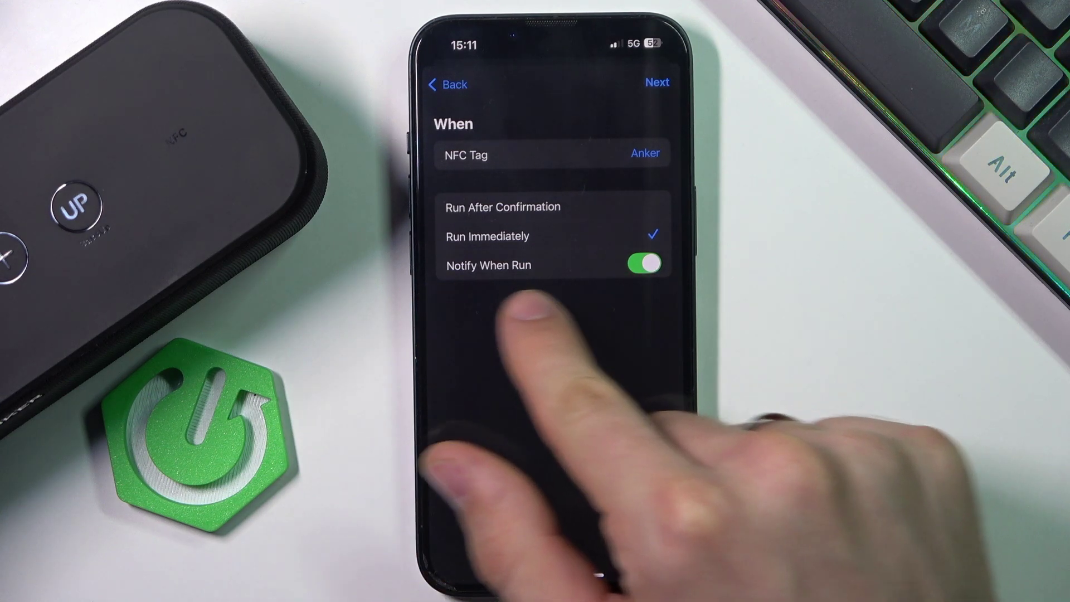
Leave Notify When Run on for the Anker tag trigger and continue to actions.
{"action": "left_click", "coordinate": [645, 265]}
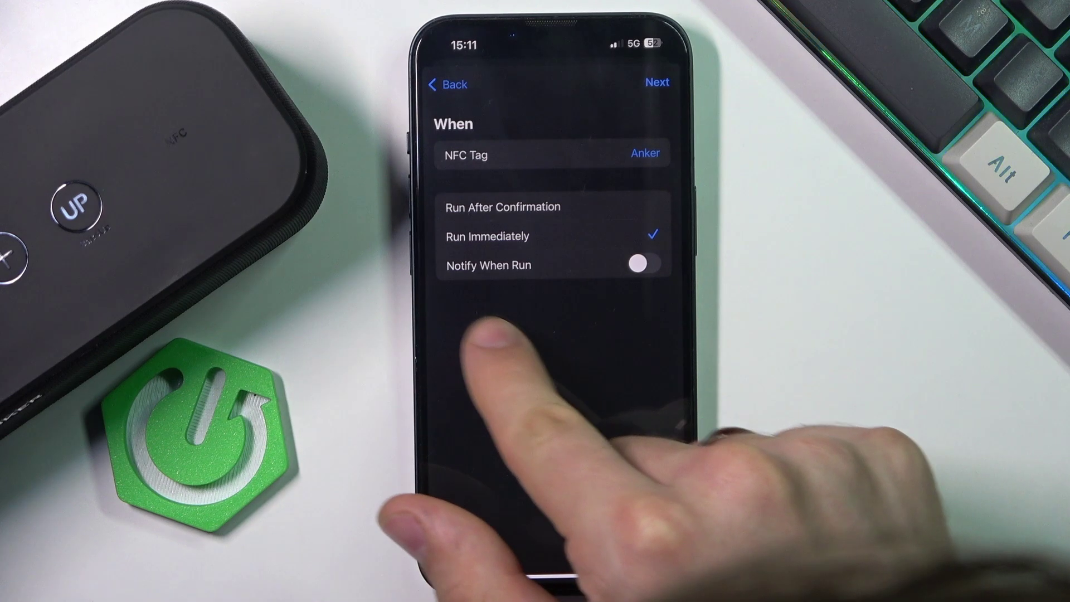
{"action": "left_click", "coordinate": [644, 264]}
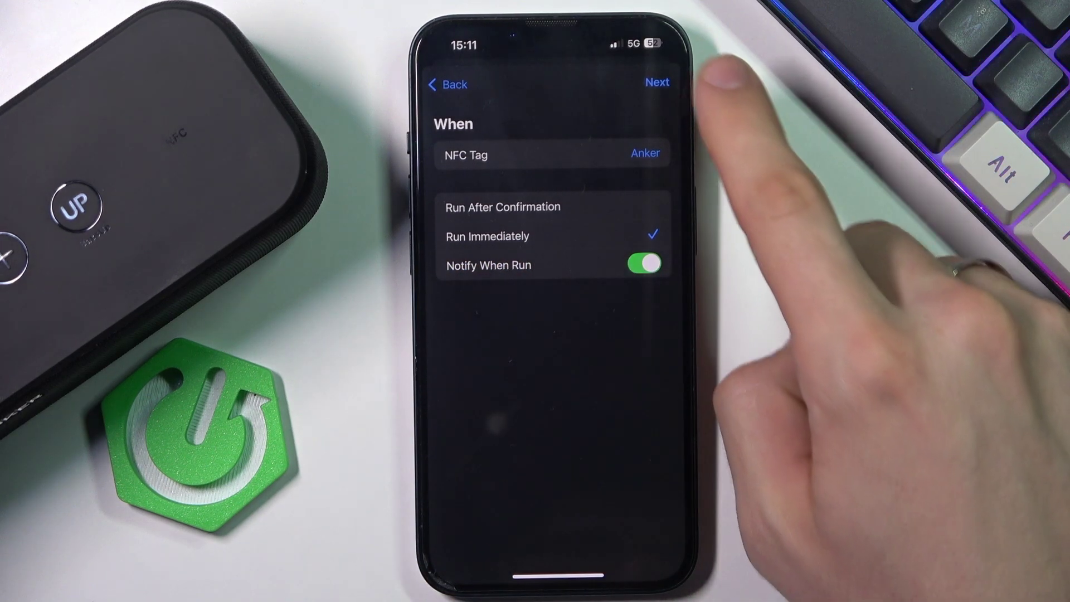
{"action": "left_click", "coordinate": [658, 82]}
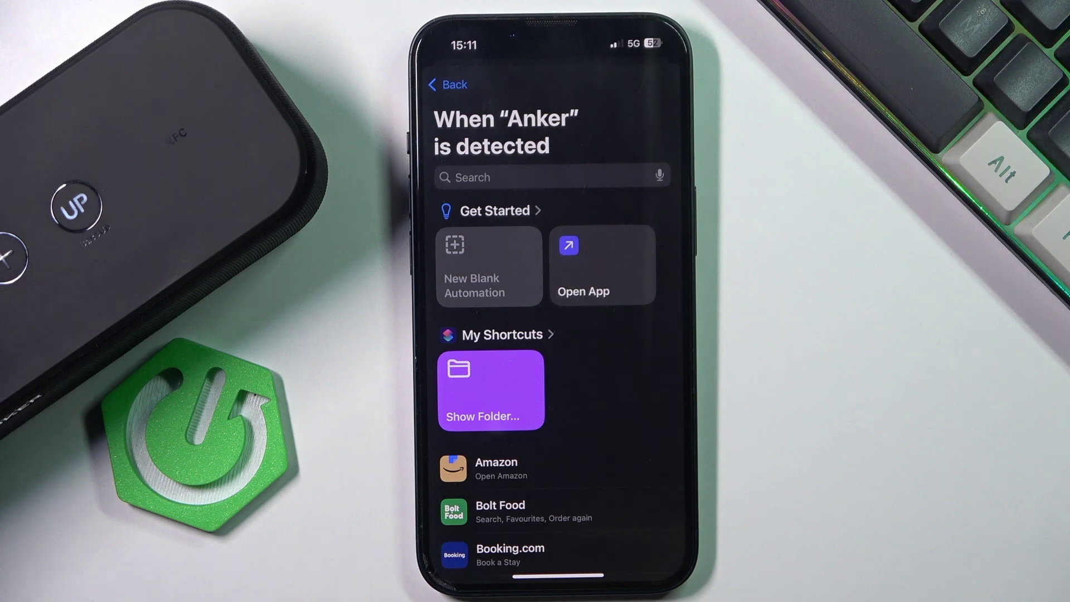
Add a Change Playback Destination action to a new blank automation, set to Anker Soundcore Boost.
{"action": "left_click", "coordinate": [489, 267]}
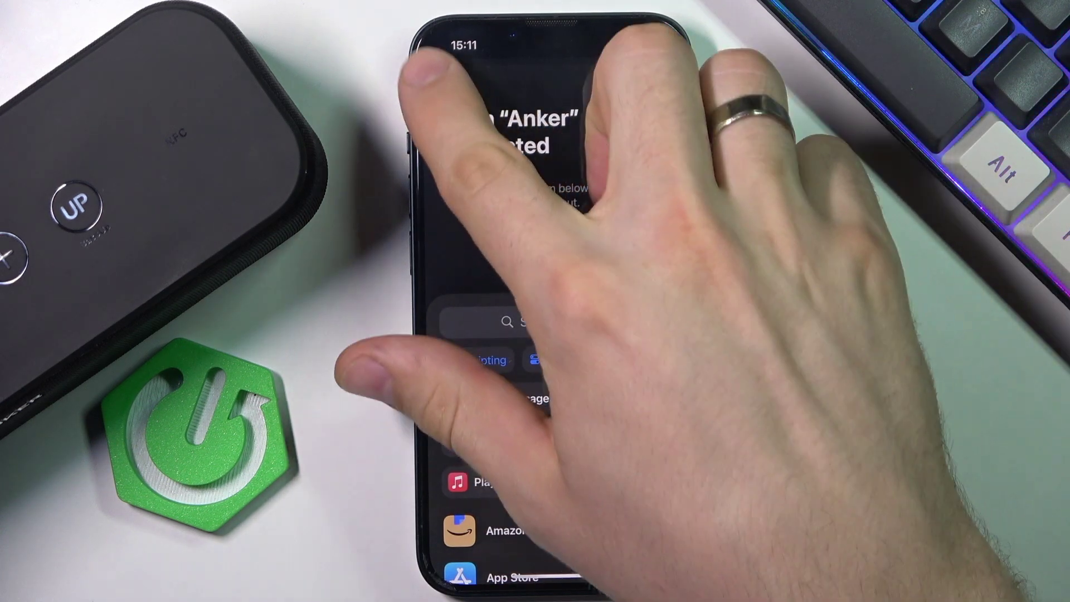
{"action": "left_click", "coordinate": [432, 84]}
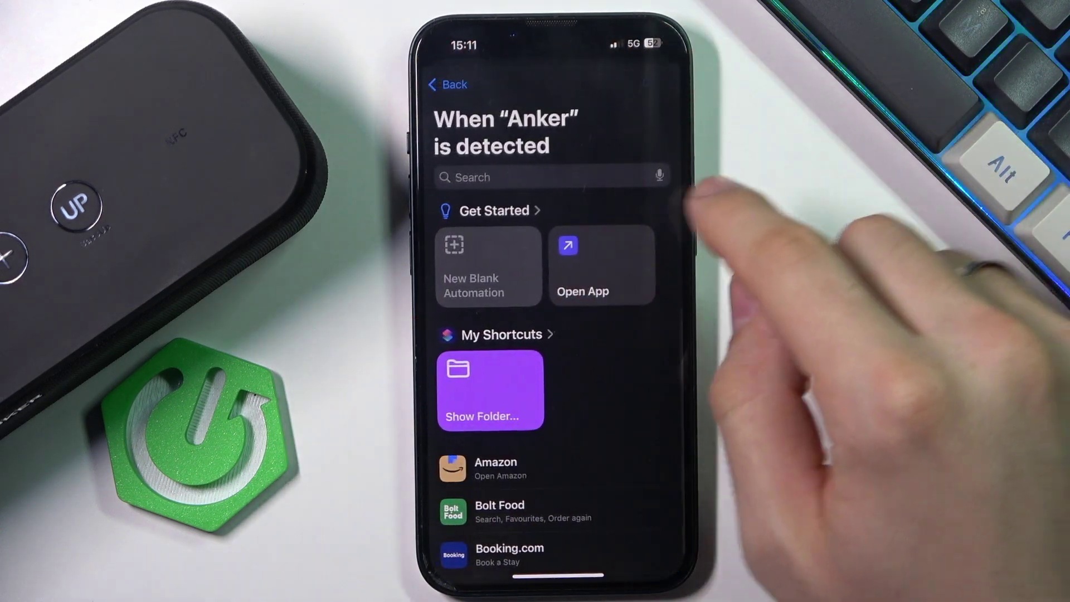
{"action": "left_click", "coordinate": [536, 177]}
{"action": "type", "text": "New"}
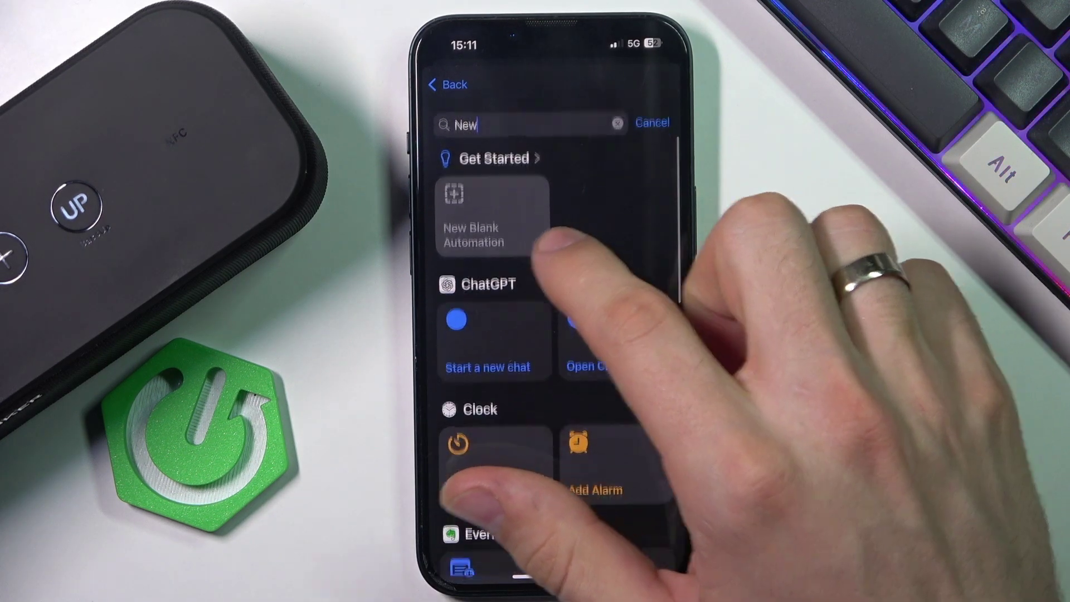
{"action": "left_click", "coordinate": [493, 243]}
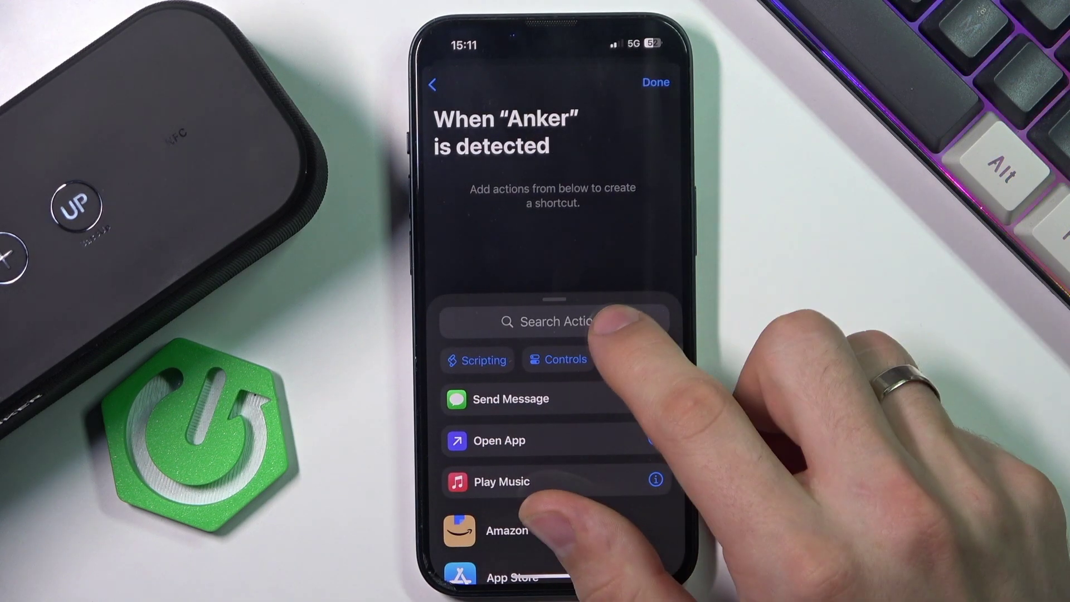
{"action": "left_click", "coordinate": [586, 321]}
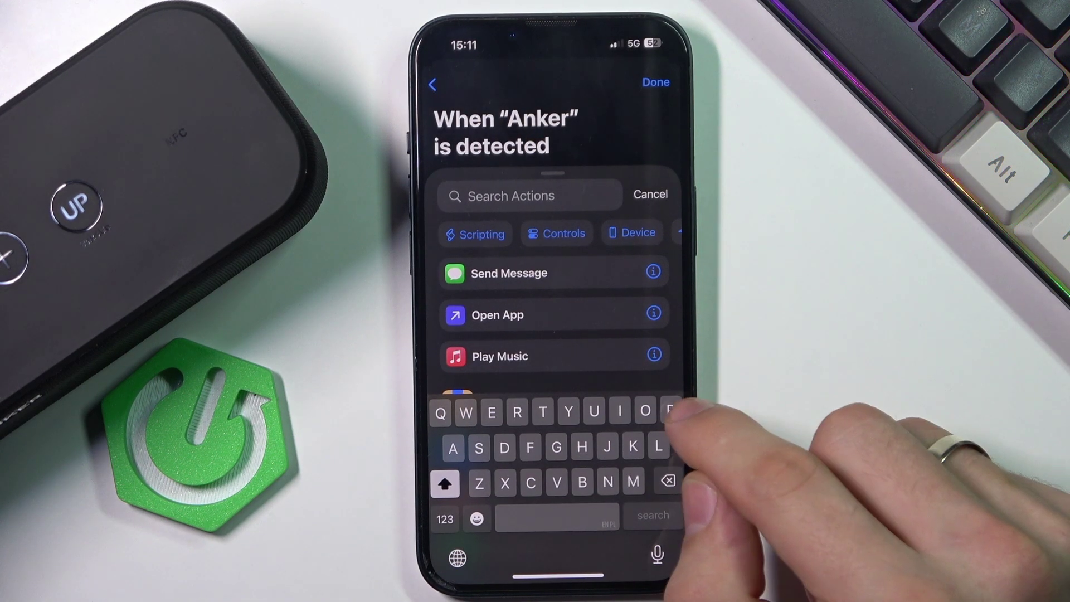
{"action": "type", "text": "Play"}
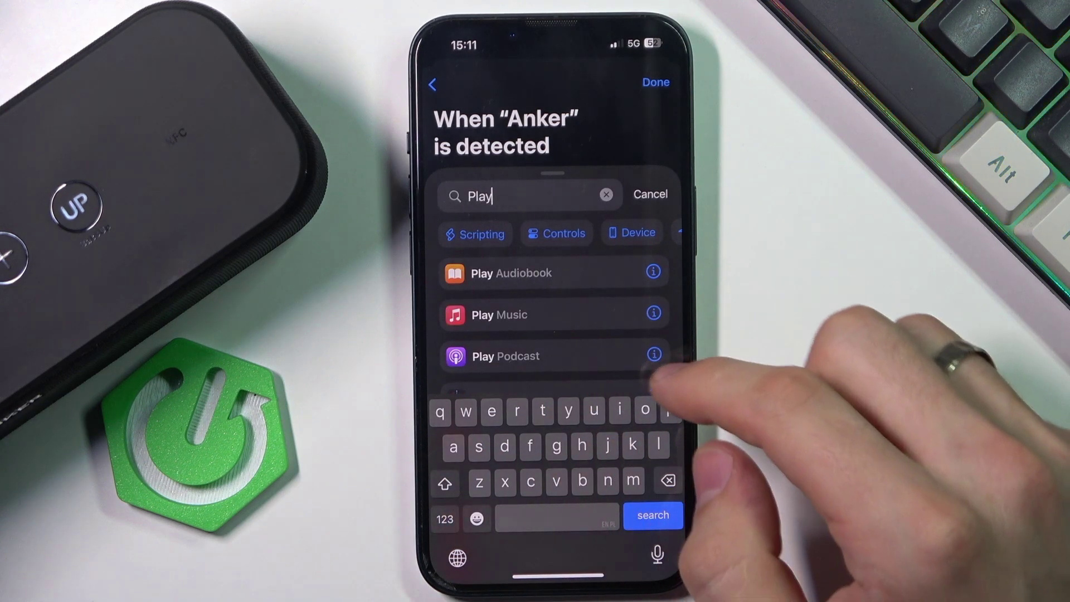
{"action": "scroll", "coordinate": [556, 377], "scroll_direction": "down", "scroll_amount": 5}
{"action": "scroll", "coordinate": [606, 502], "scroll_direction": "down", "scroll_amount": 3}
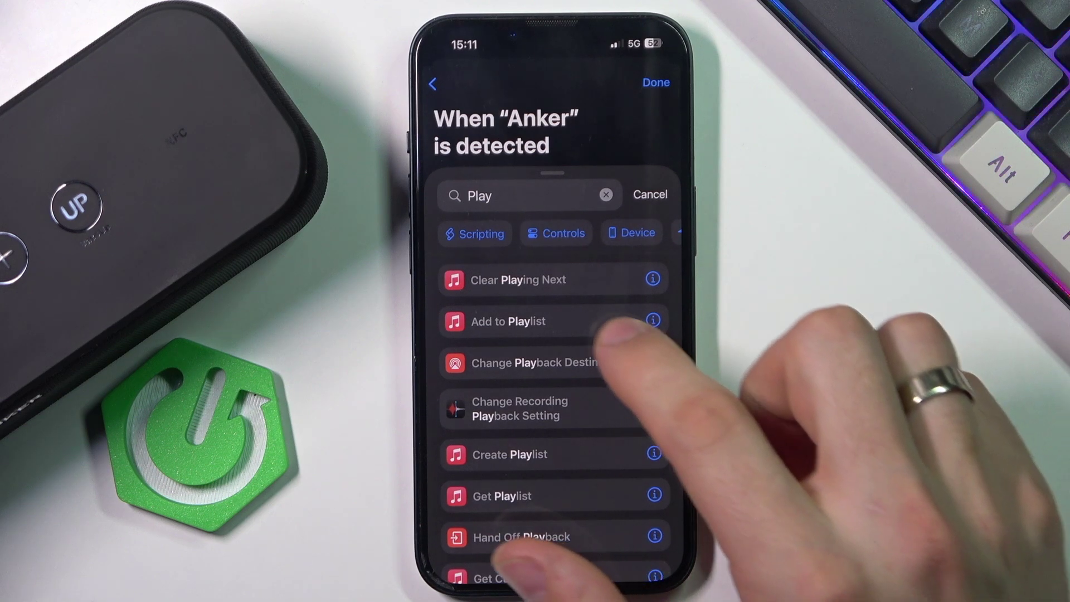
{"action": "left_click", "coordinate": [589, 362]}
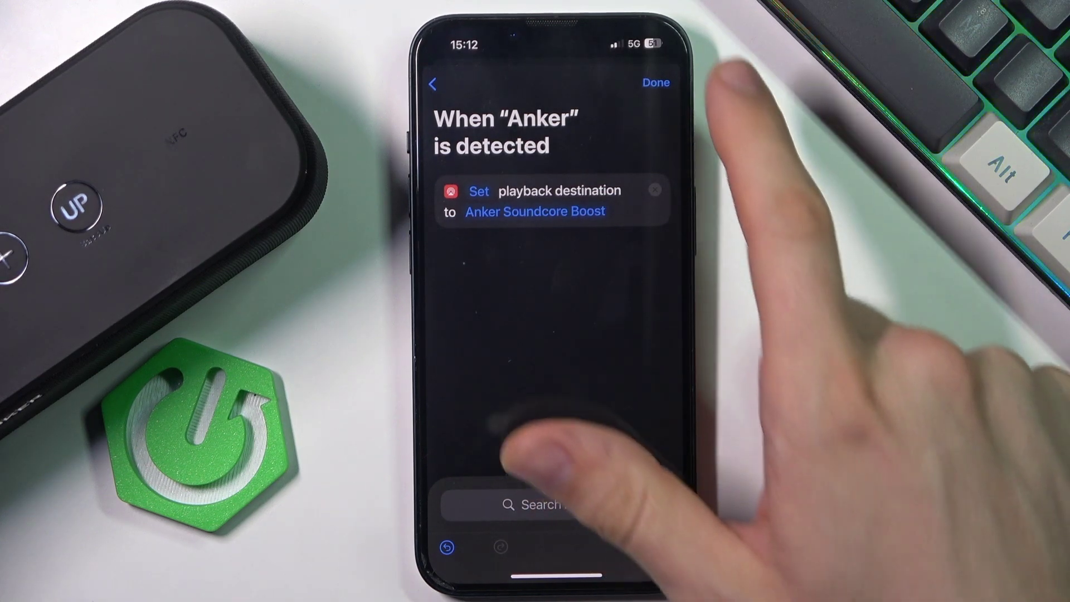
Save the Anker automation, delete the empty 'No actions' duplicate, and review the saved automation.
{"action": "left_click", "coordinate": [656, 82]}
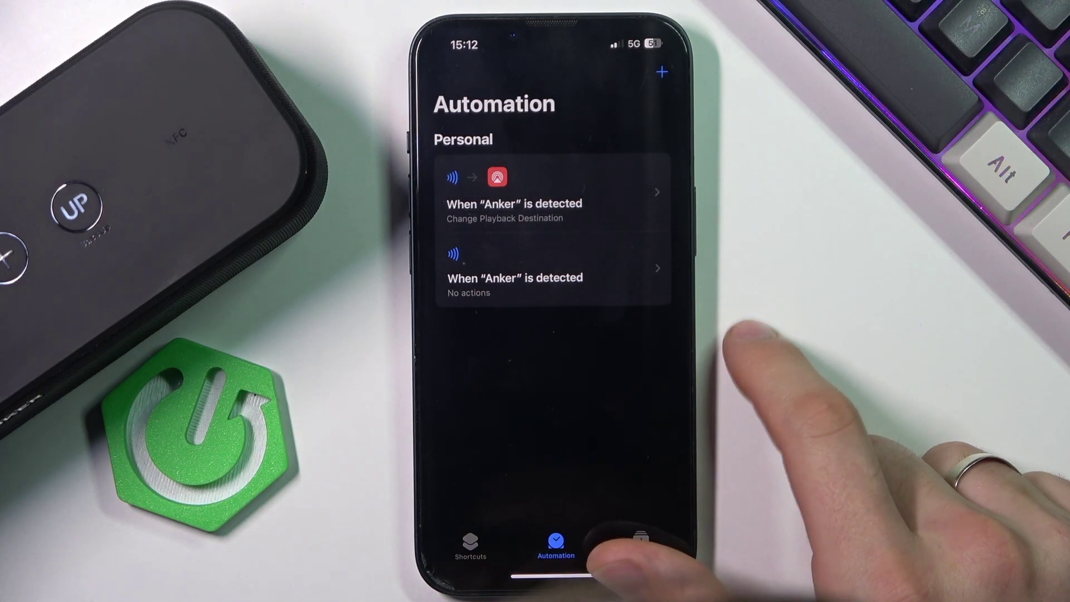
{"action": "left_click_drag", "start_coordinate": [636, 269], "coordinate": [469, 272]}
{"action": "left_click", "coordinate": [647, 269]}
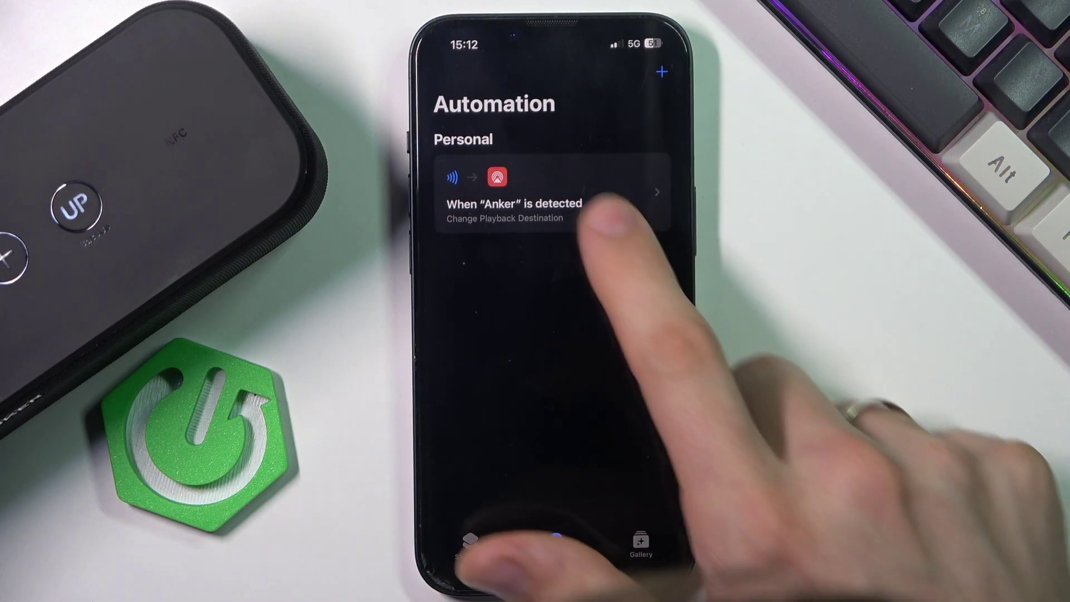
{"action": "left_click", "coordinate": [652, 196]}
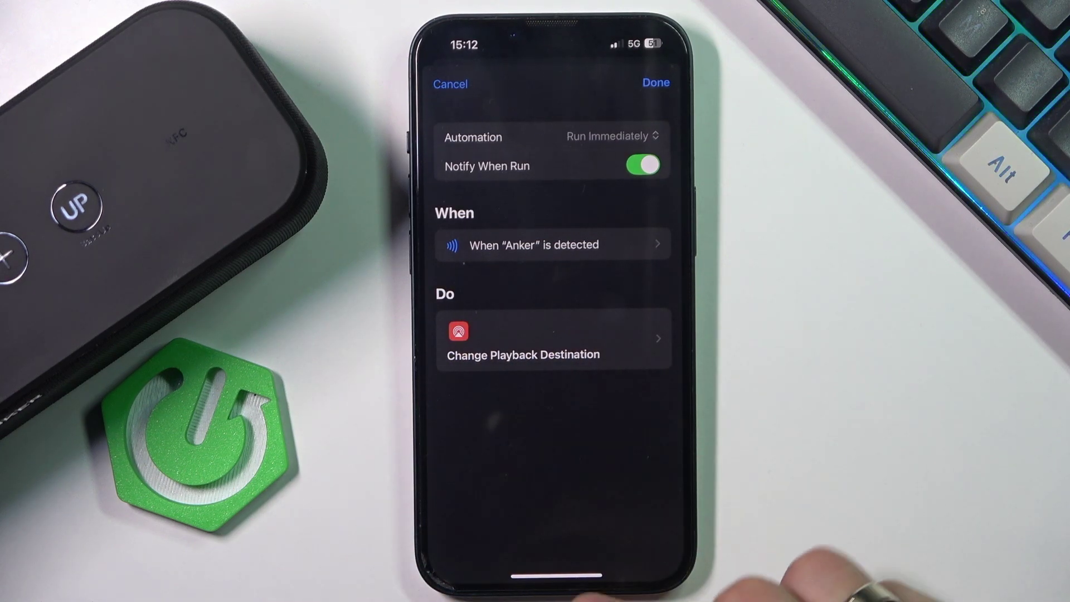
{"action": "left_click", "coordinate": [656, 82]}
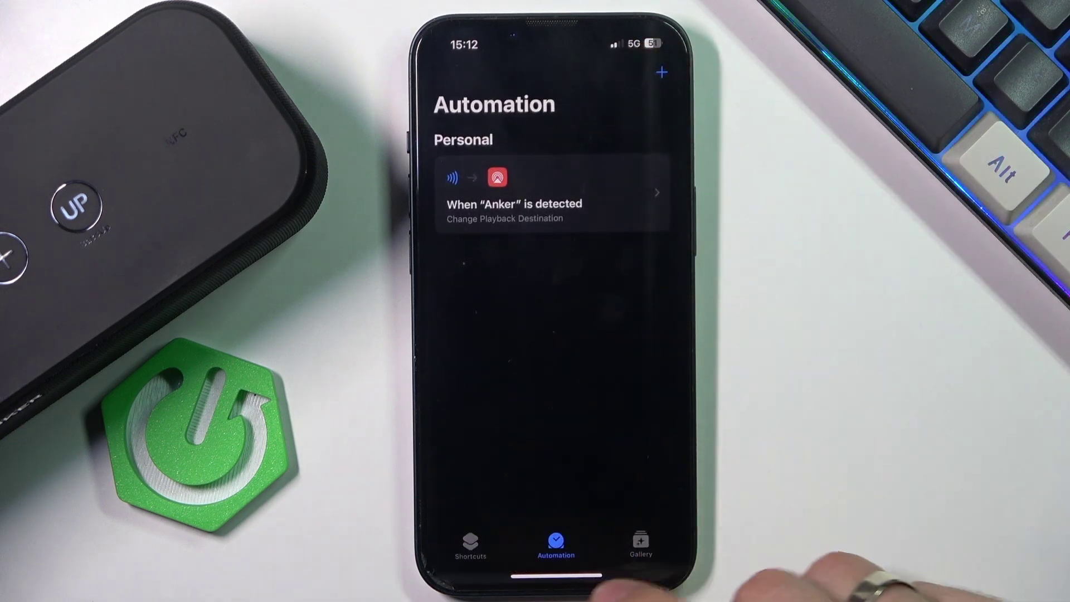
Switch from Shortcuts to the Bluetooth settings via the app switcher.
{"action": "left_click_drag", "start_coordinate": [552, 581], "coordinate": [585, 327]}
{"action": "mouse_move", "coordinate": [552, 585]}
{"action": "left_mouse_down"}
{"action": "mouse_move", "coordinate": [552, 376]}
{"action": "mouse_move", "coordinate": [635, 343]}
{"action": "left_mouse_up"}
{"action": "left_click", "coordinate": [527, 418]}
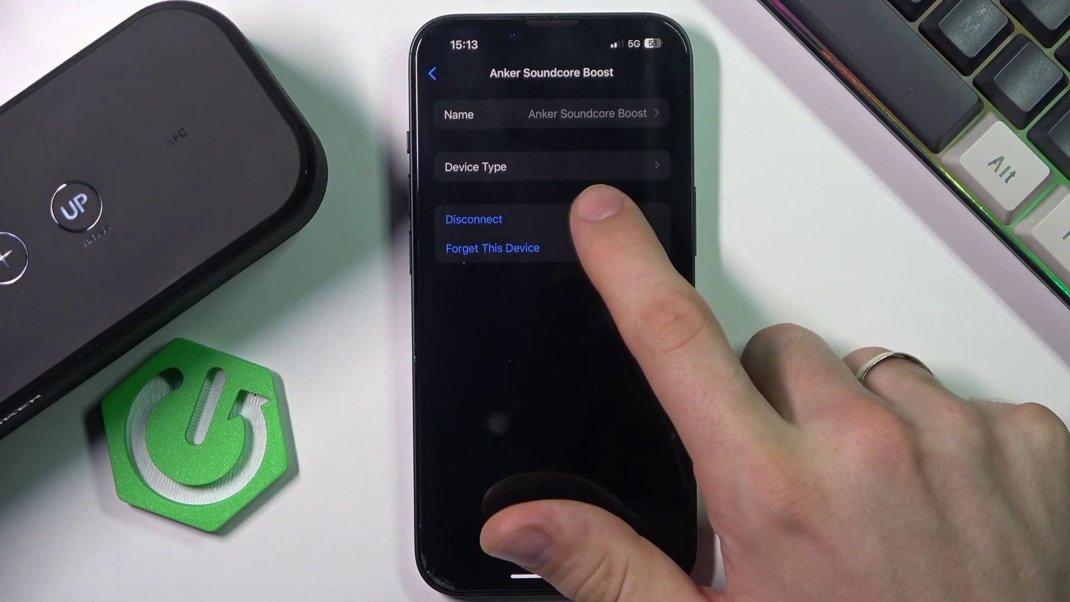
Disconnect the Anker Soundcore Boost speaker from its Bluetooth details page.
{"action": "left_click", "coordinate": [586, 219]}
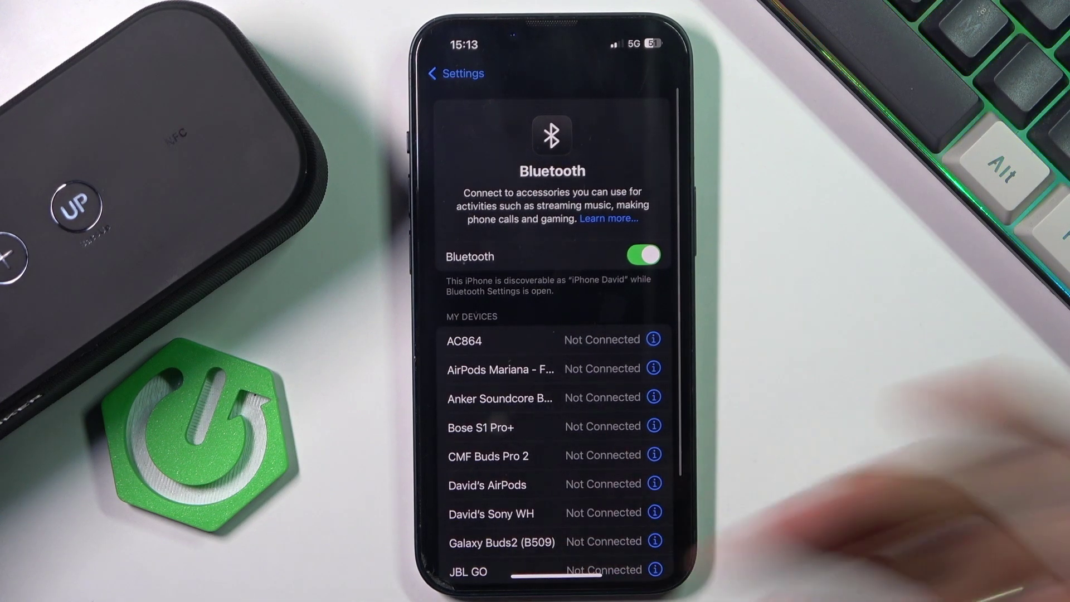
{"action": "scroll", "coordinate": [636, 468], "scroll_direction": "up", "scroll_amount": 2}
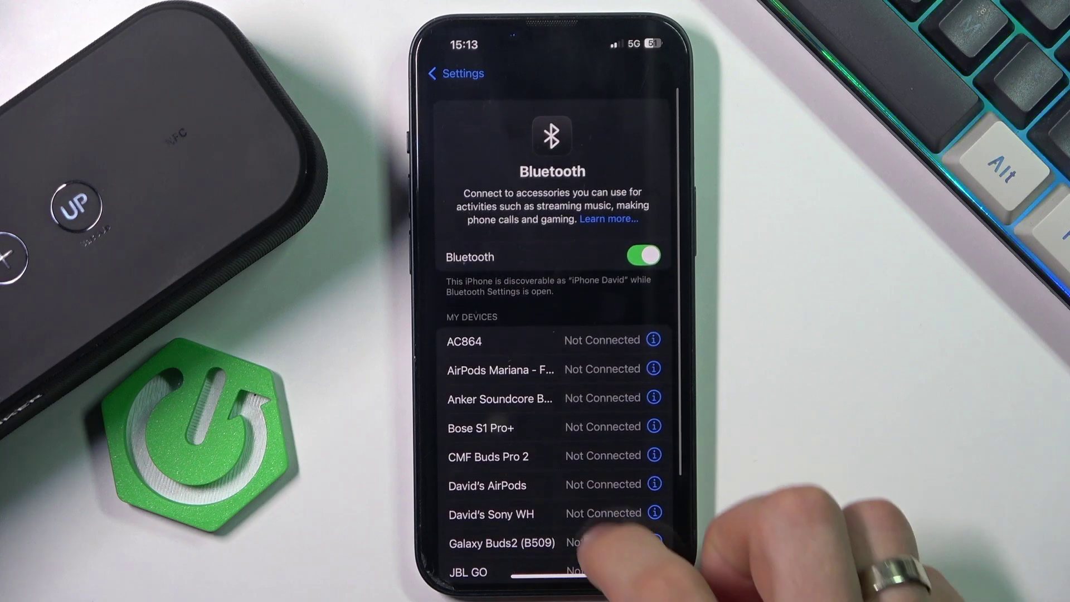